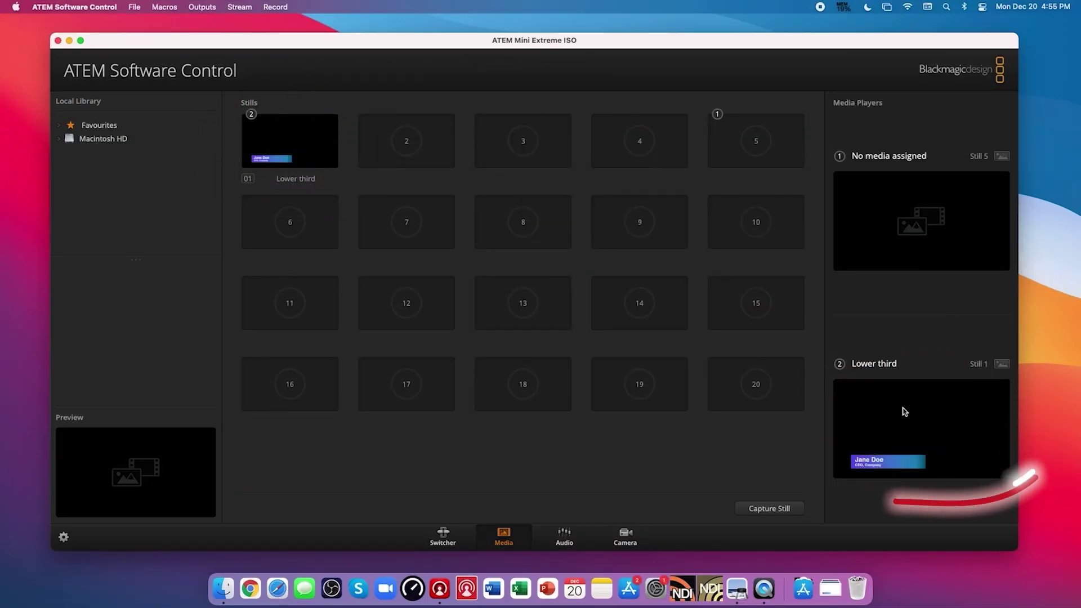
Go back to the Switcher page with the Lower third still left loaded in Media Player 2.
left_click(443, 535)
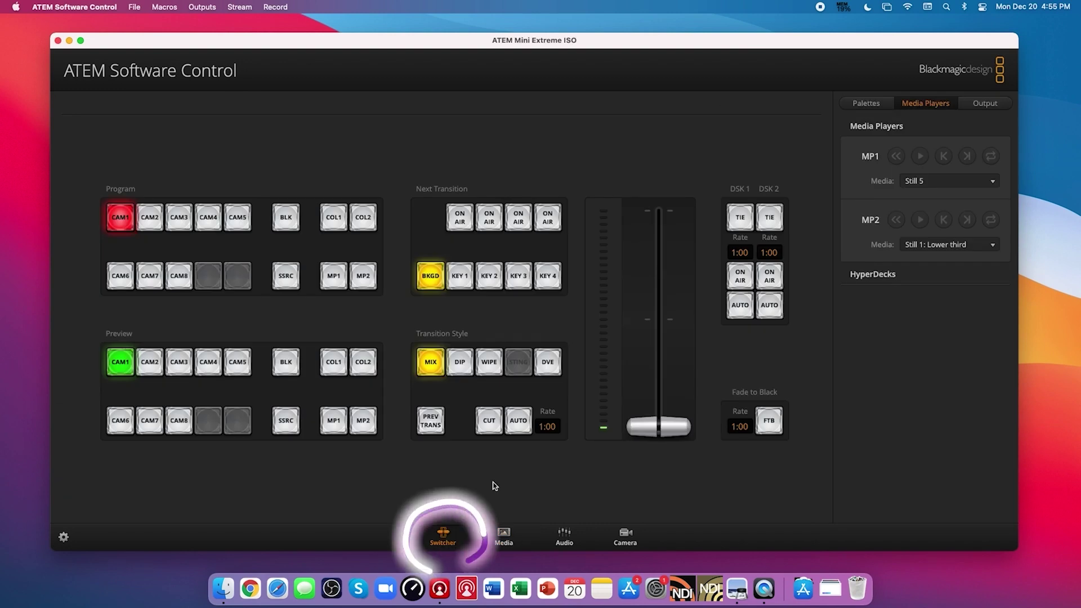
Set downstream key 2's fill source to Media Player 2, keeping Media Player 2 Key as key source.
left_click(883, 292)
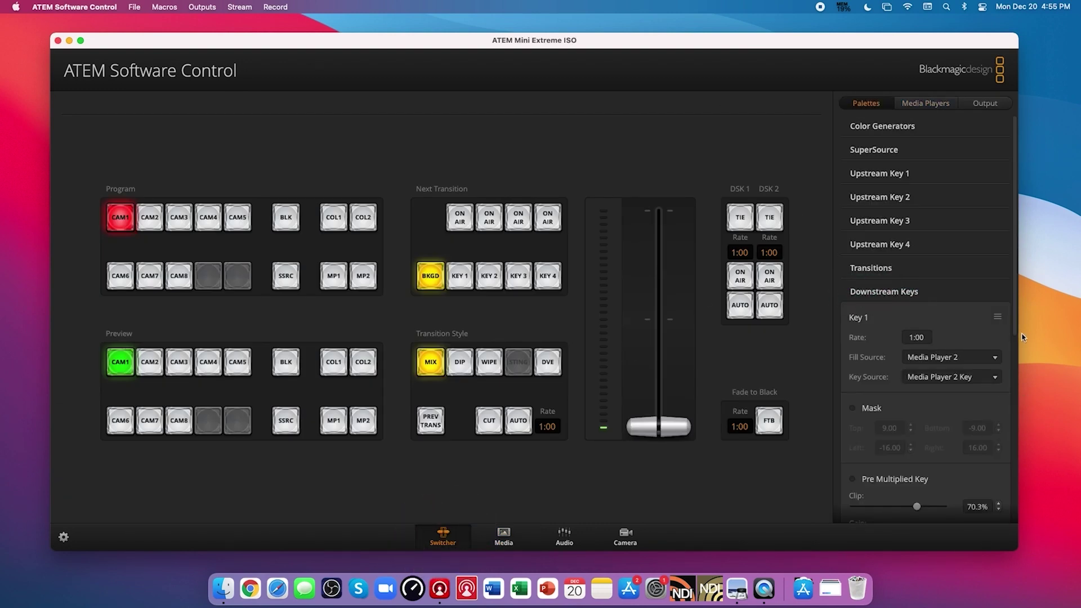
scroll(1010, 434, "down", 8)
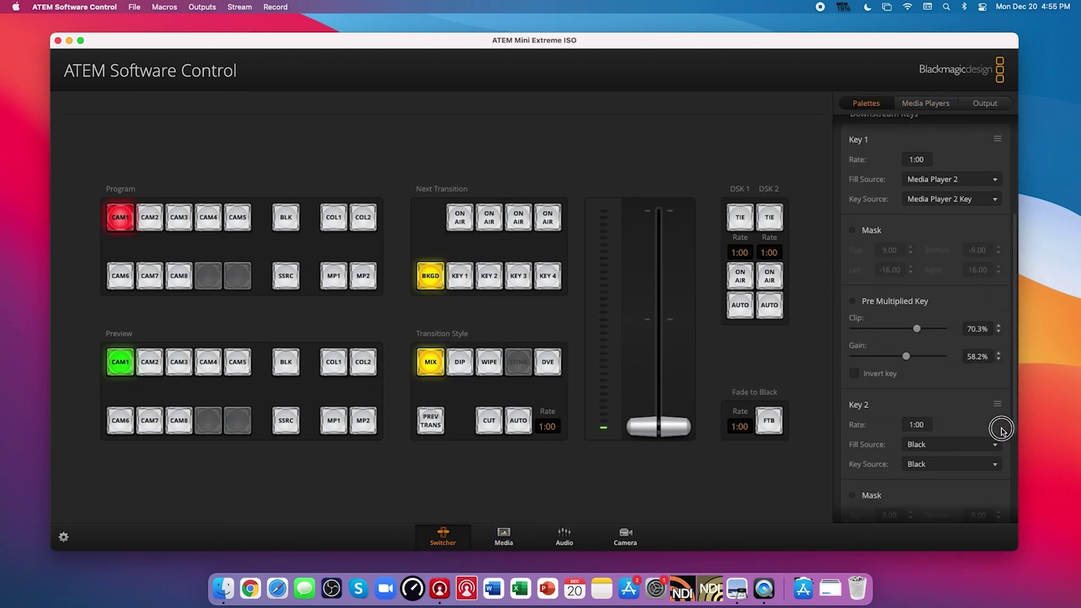
left_click(980, 426)
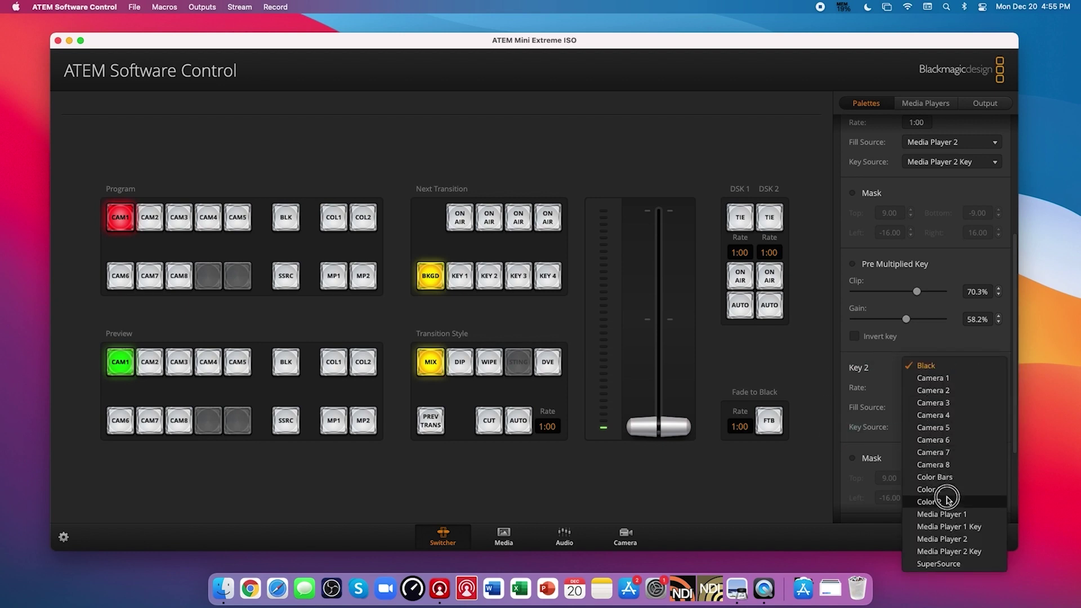
left_click(945, 539)
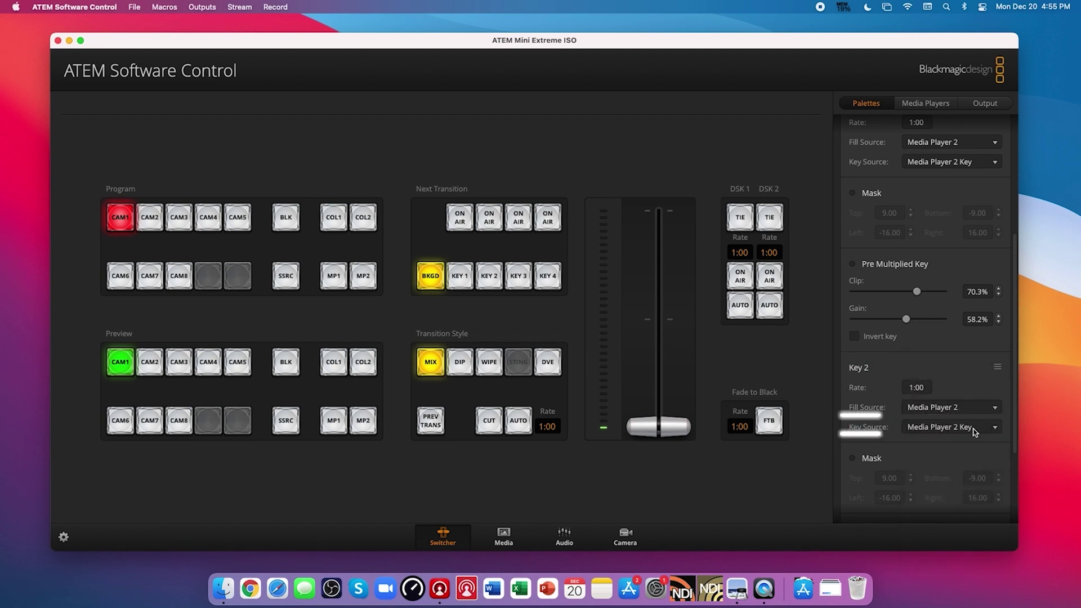
left_click(974, 431)
left_click(975, 431)
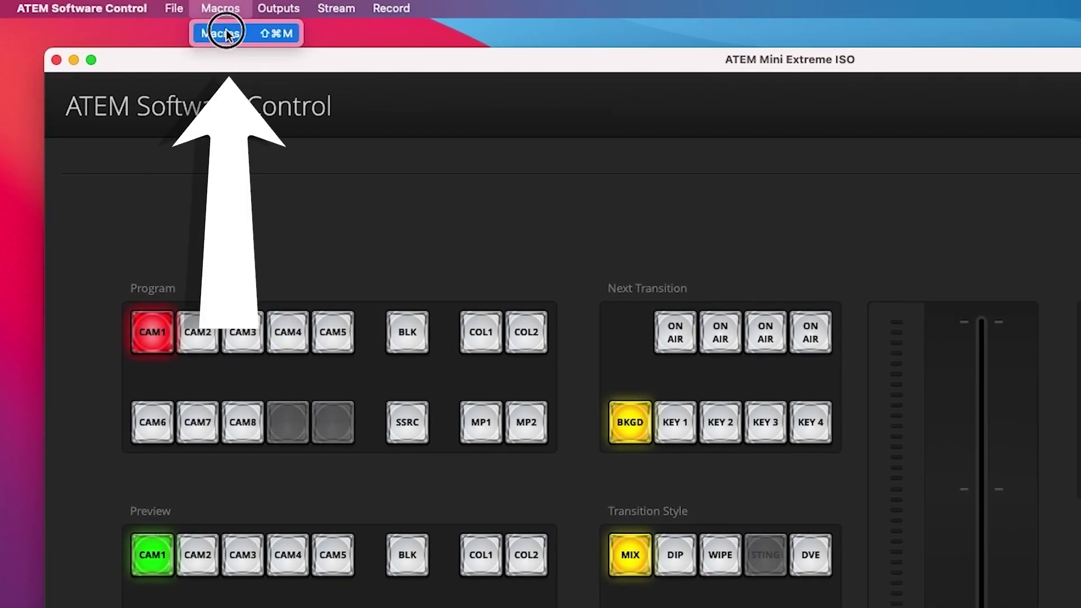
left_click(225, 34)
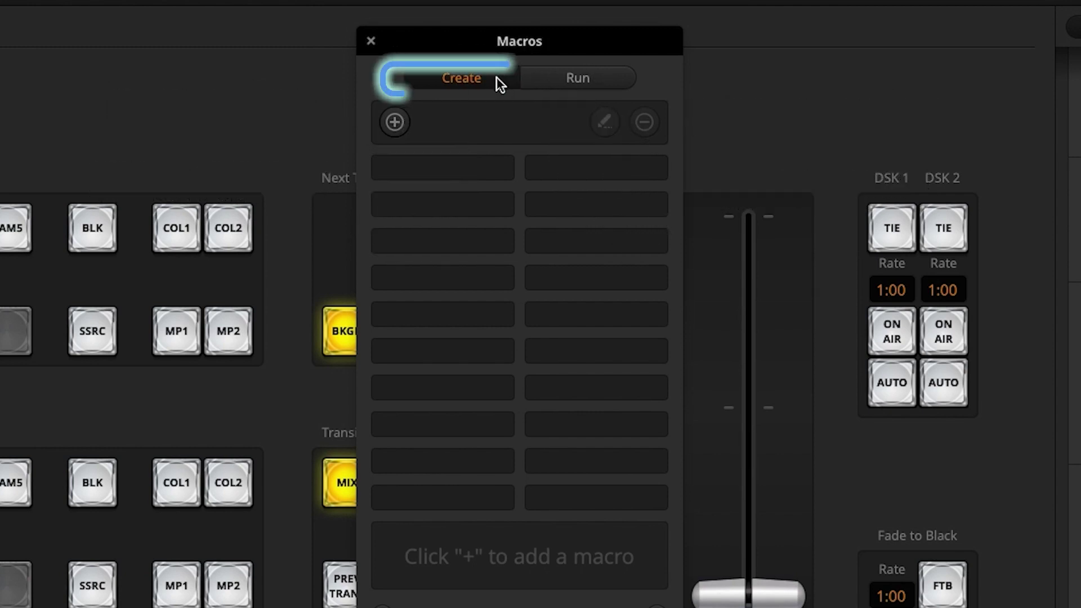
Create a macro named 'Lower Third' in the first macro slot and begin recording it.
left_click(429, 168)
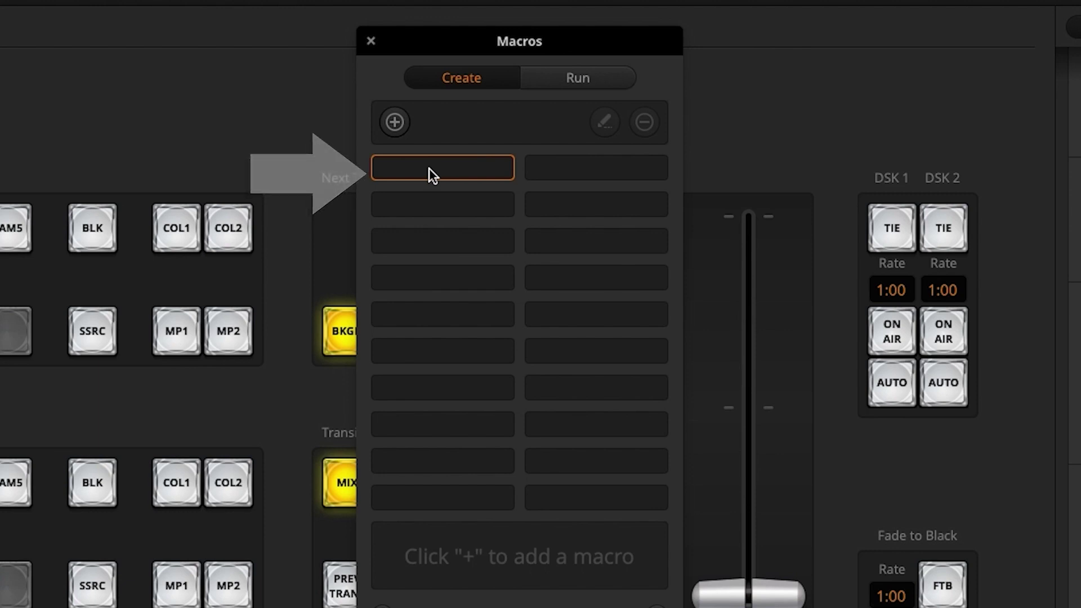
left_click(395, 122)
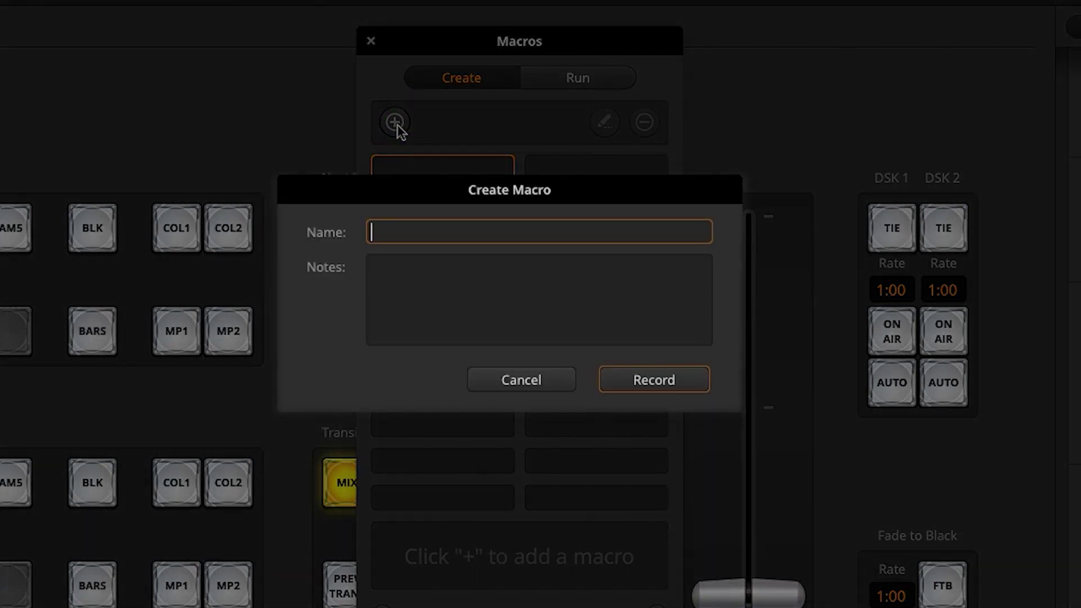
type("Lower Third")
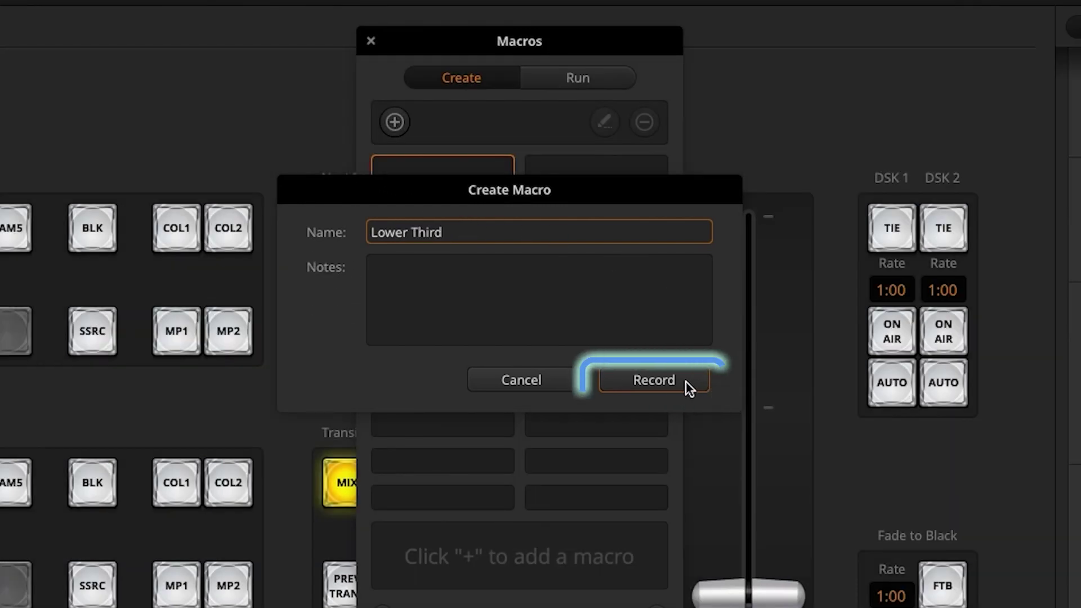
left_click(686, 381)
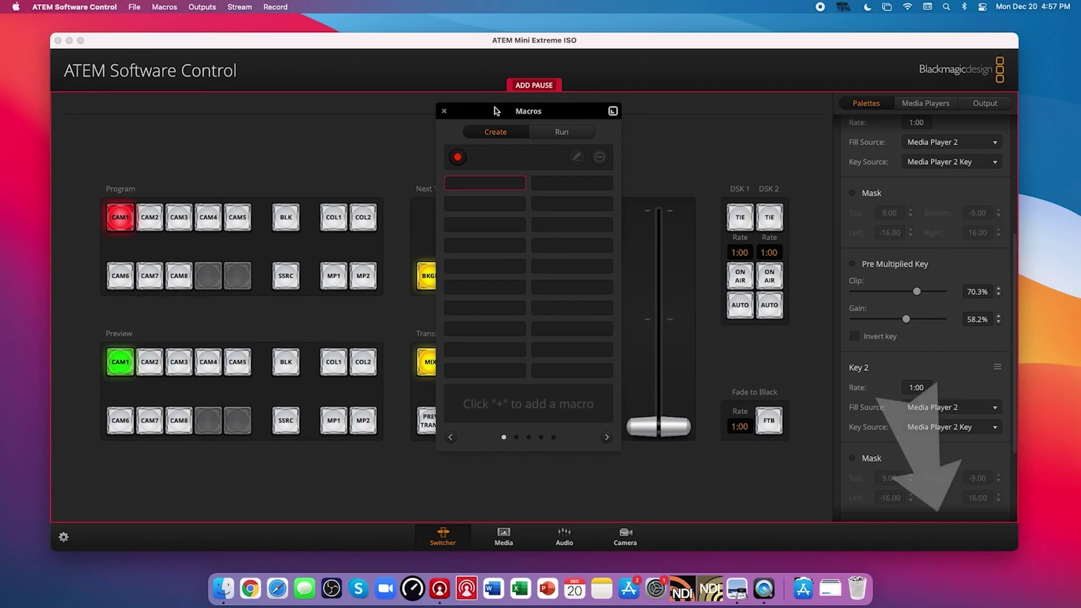
Move the Macros panel to the bottom-right and load the Lower third still into Media Player 2.
left_click_drag(521, 116, 955, 232)
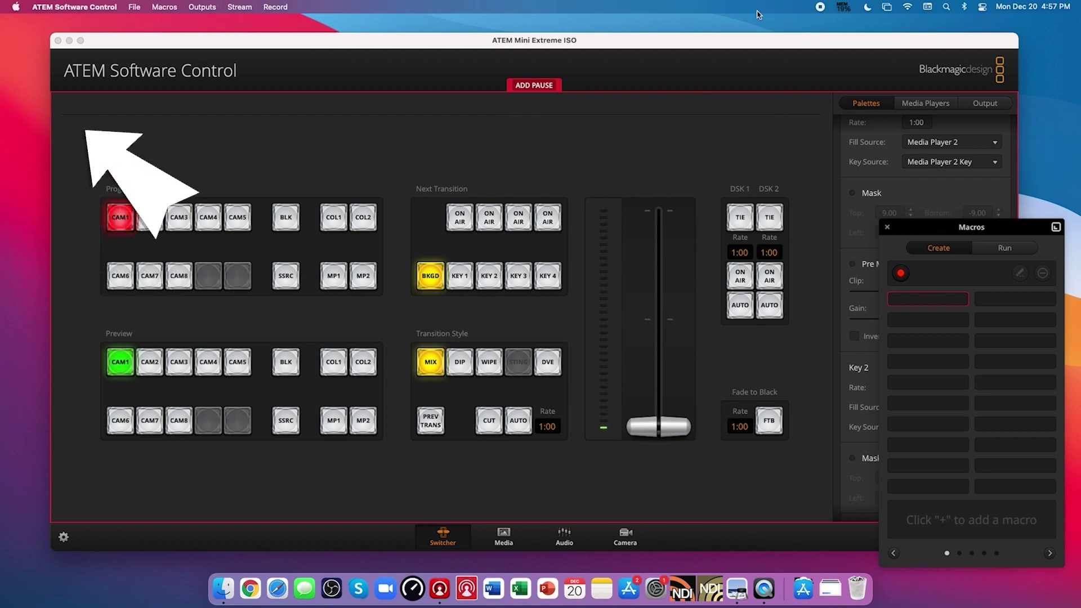
left_click_drag(756, 40, 713, 34)
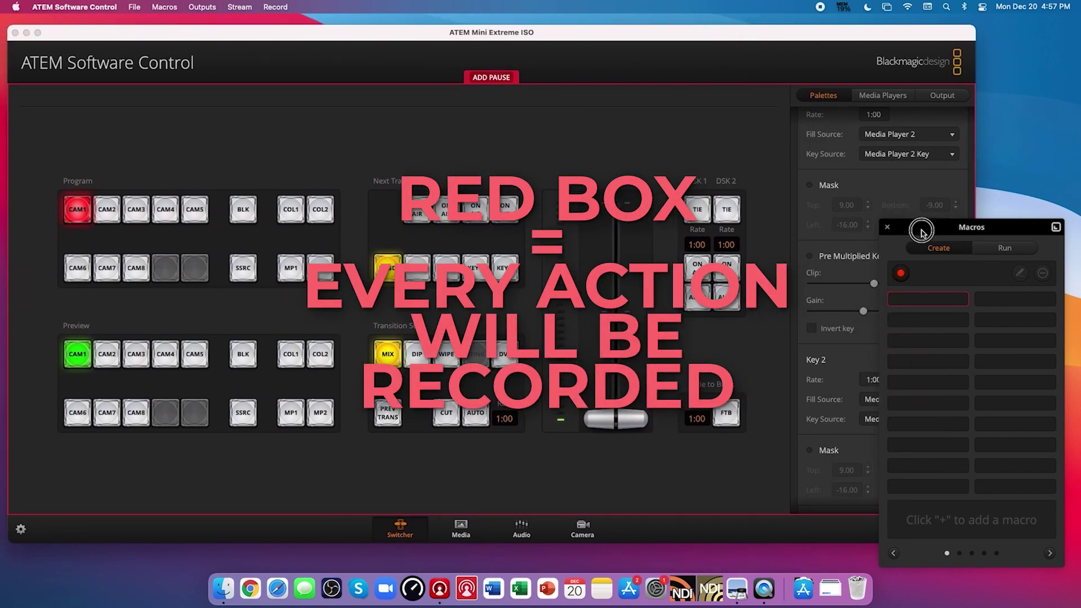
left_click_drag(922, 231, 933, 565)
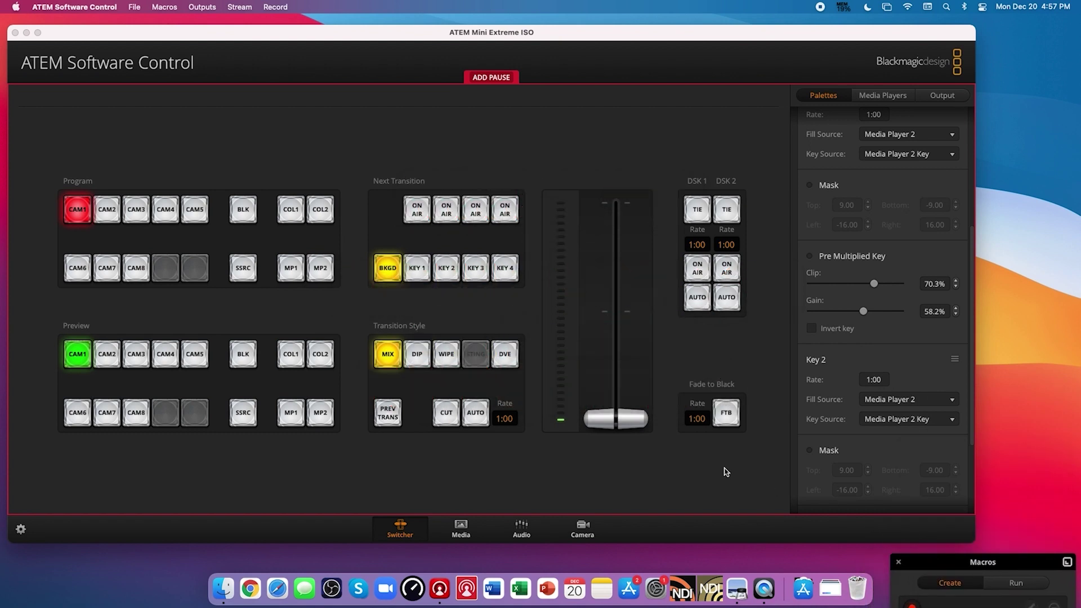
left_click(459, 526)
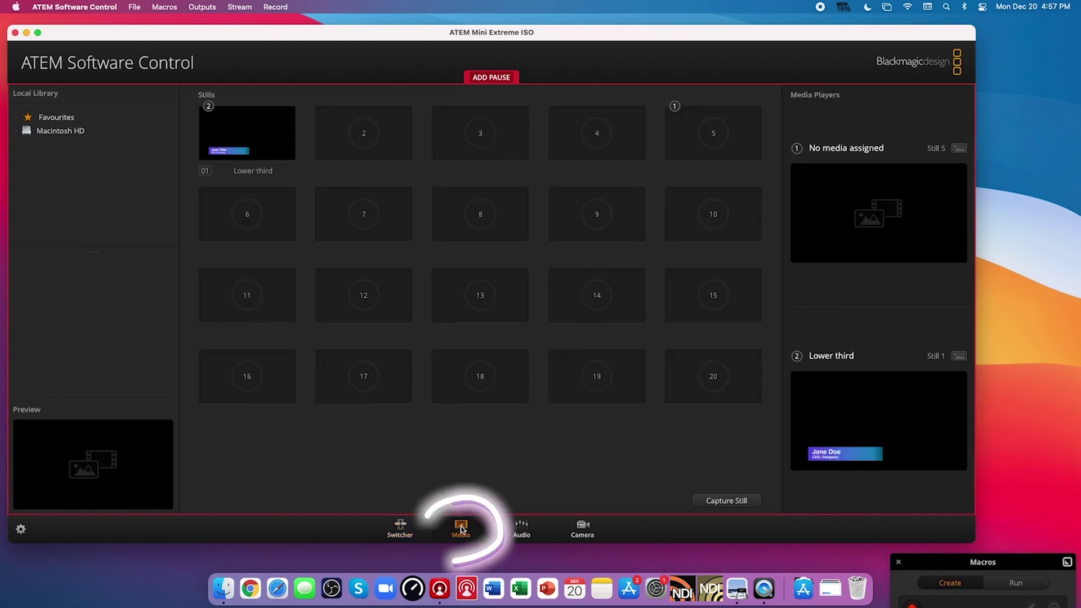
left_click_drag(253, 126, 850, 410)
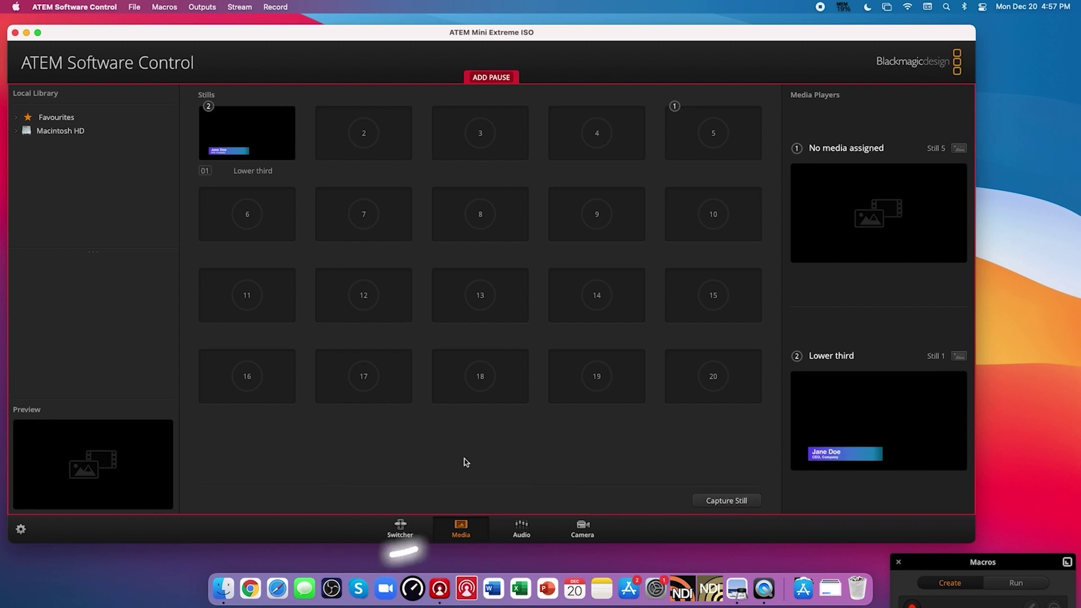
On the Switcher page, confirm Media Player 2 holds Still 1: Lower third.
left_click(400, 528)
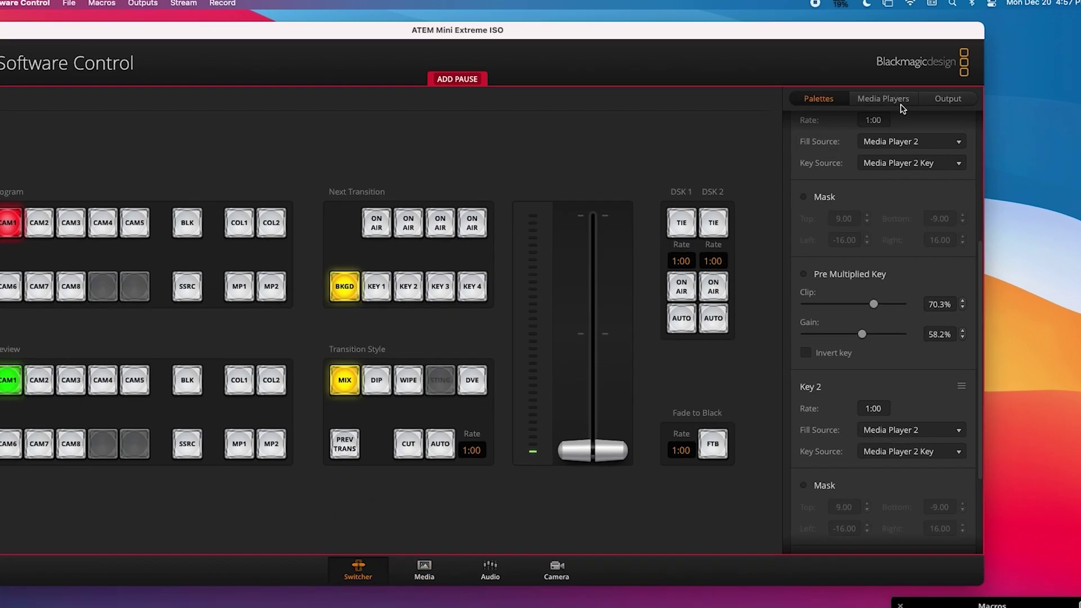
left_click(882, 95)
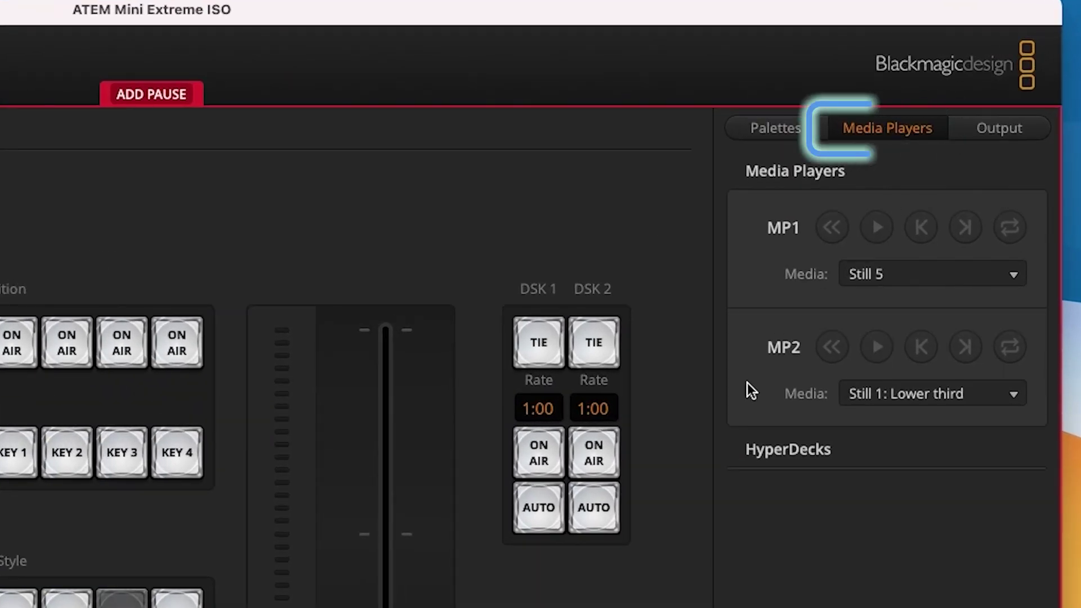
left_click(856, 396)
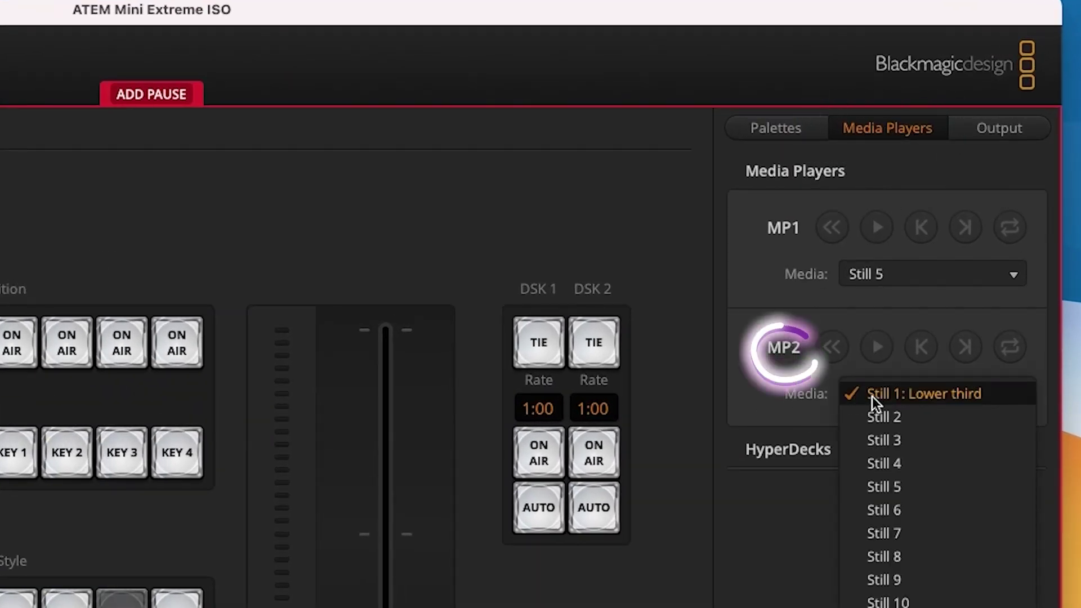
left_click(881, 396)
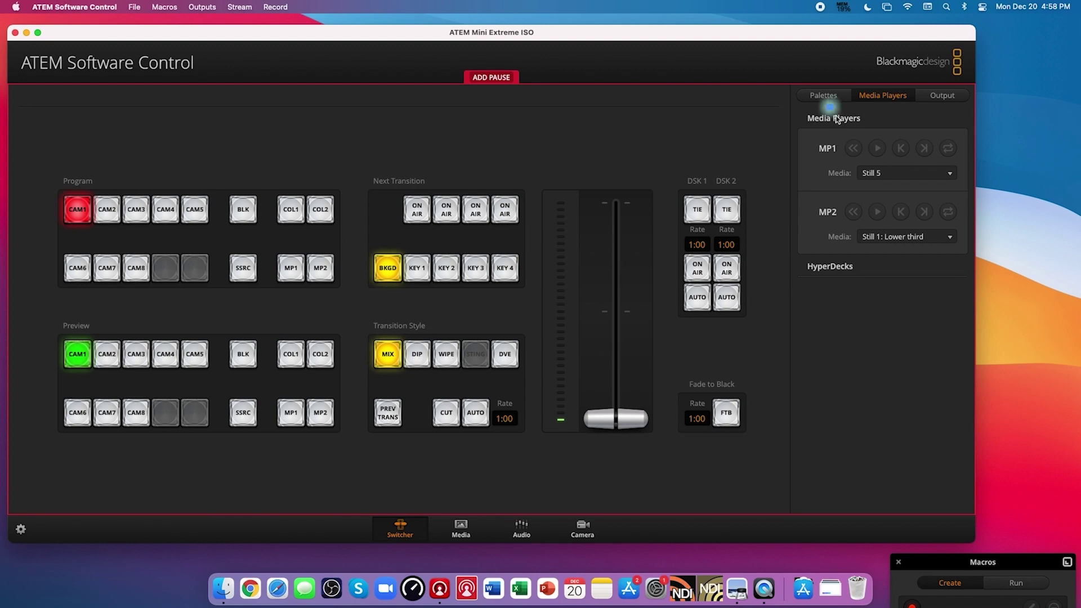
Confirm downstream key 1 fills from Media Player 2 with Media Player 2 Key as key source.
left_click(812, 93)
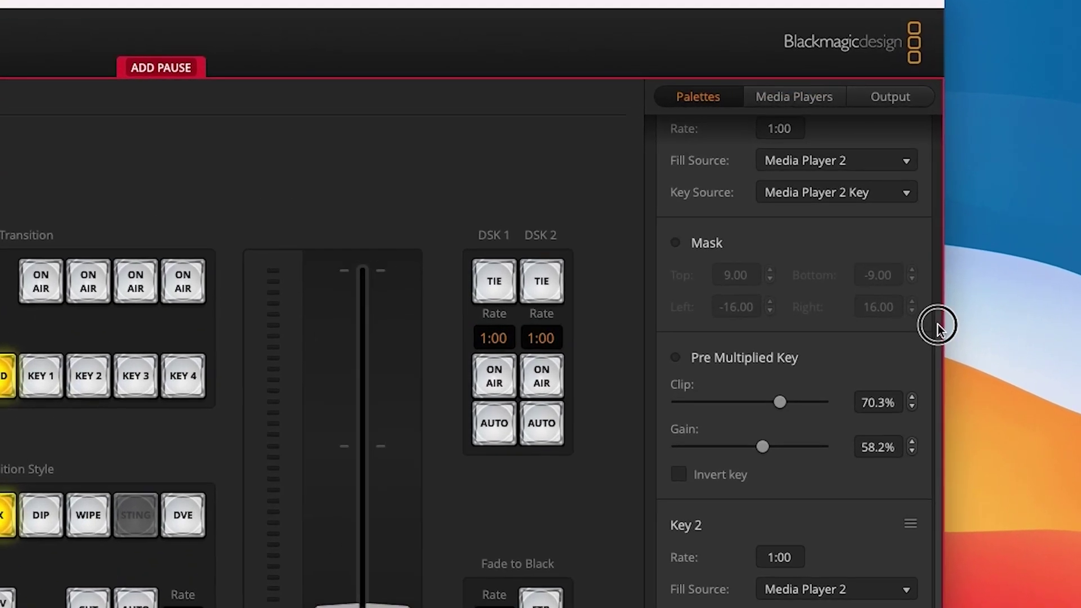
scroll(976, 225, "up", 3)
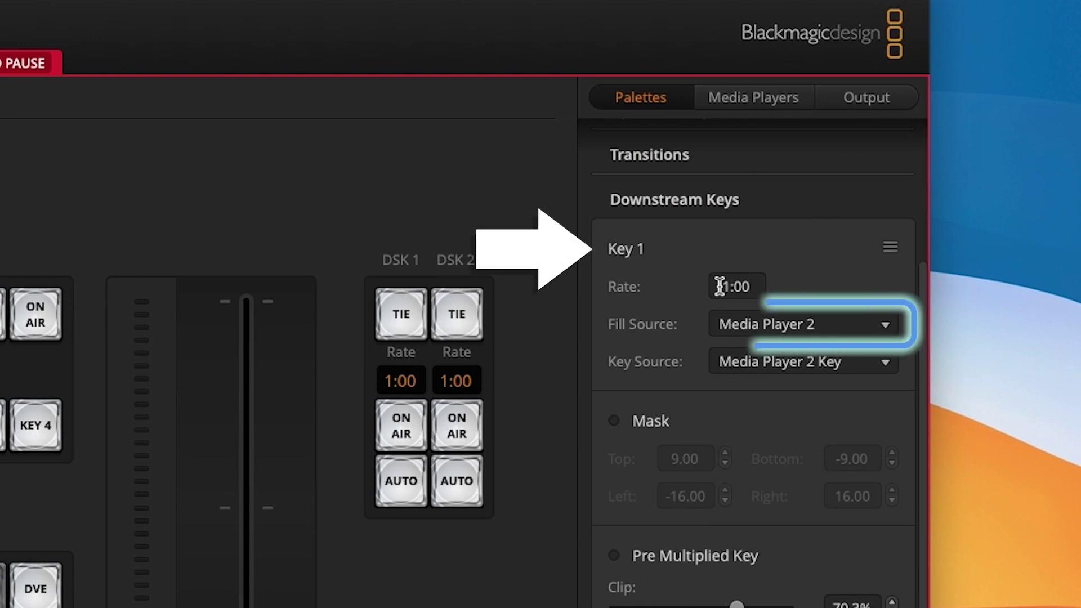
left_click(762, 327)
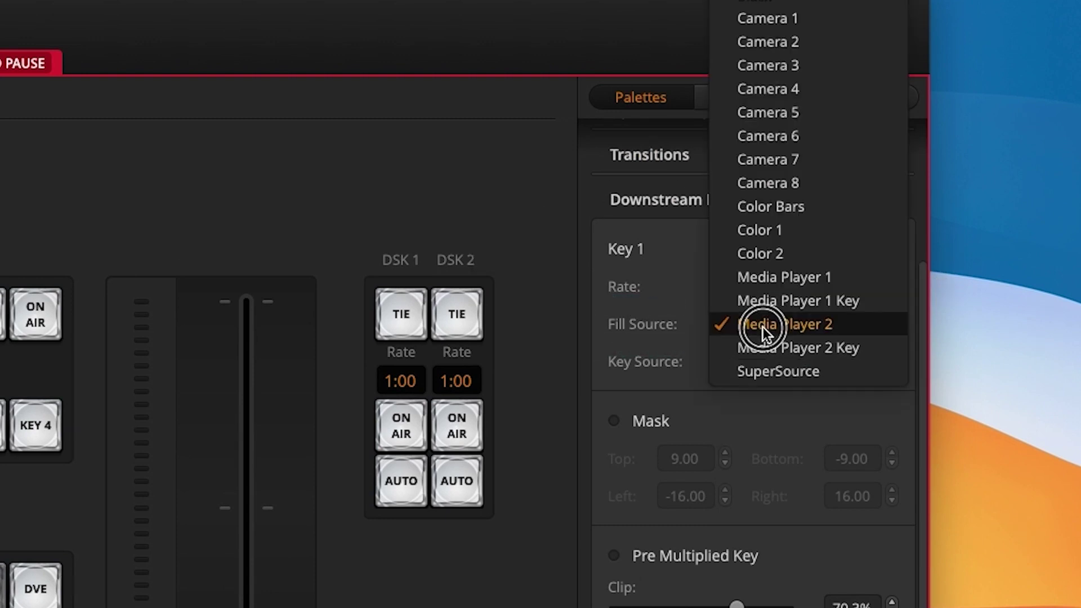
left_click(762, 326)
left_click(761, 355)
left_click(761, 356)
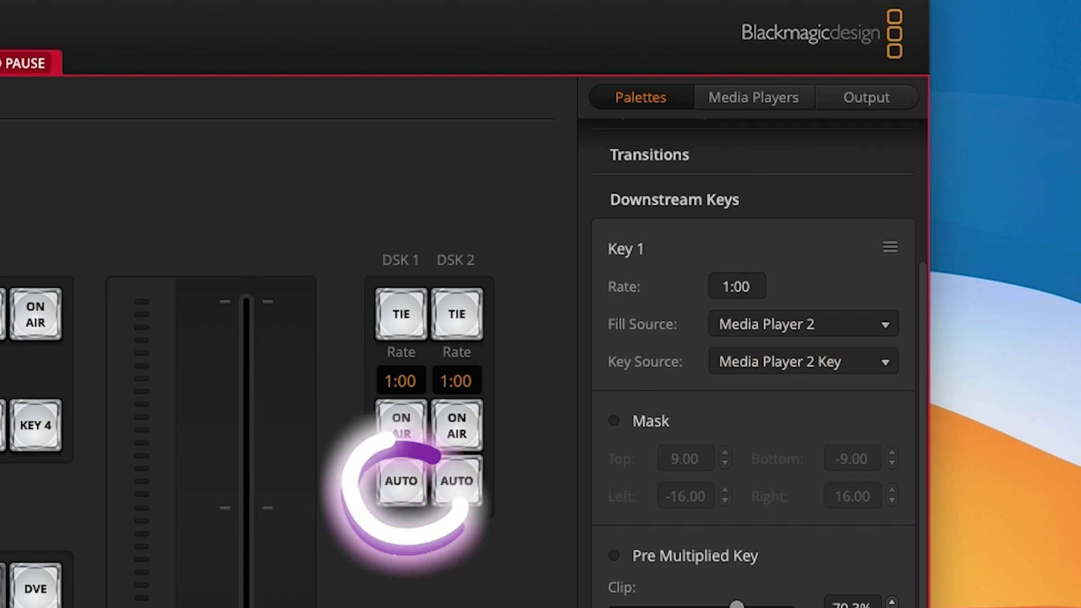
Fade the lower third on with DSK 1 AUTO, add a 5-second pause, then fade it off.
left_click(397, 494)
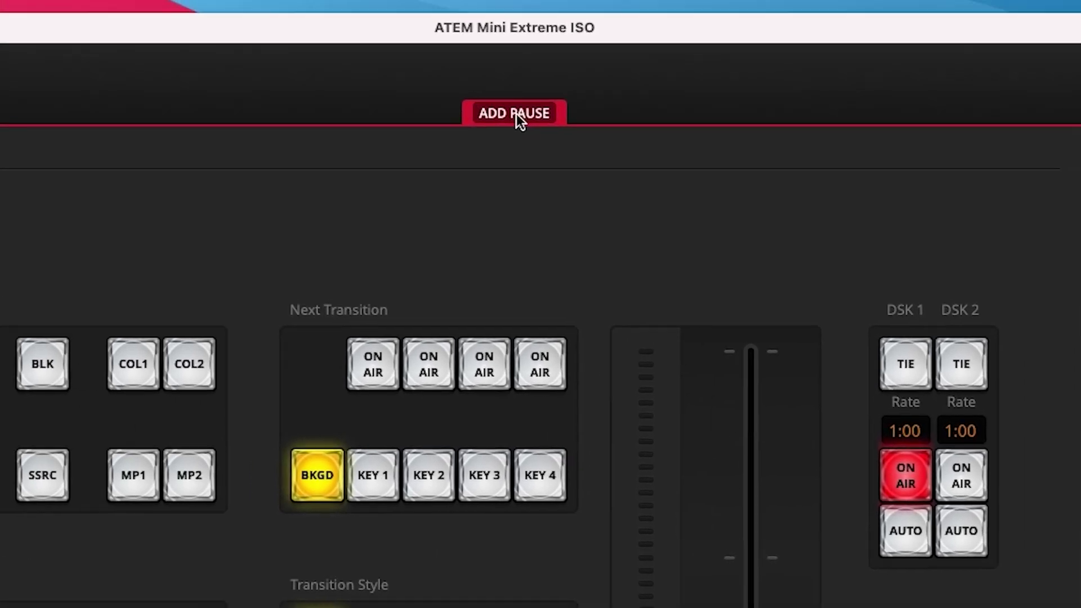
left_click(16, 64)
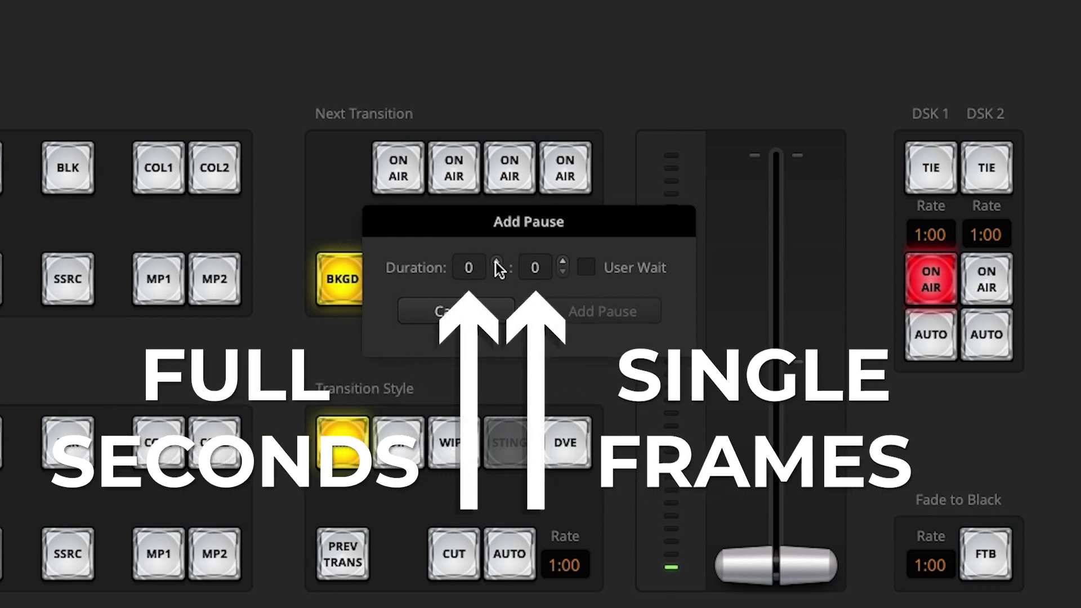
left_click(496, 262)
left_click(495, 262)
left_click(495, 262)
left_click(495, 262)
left_click(495, 262)
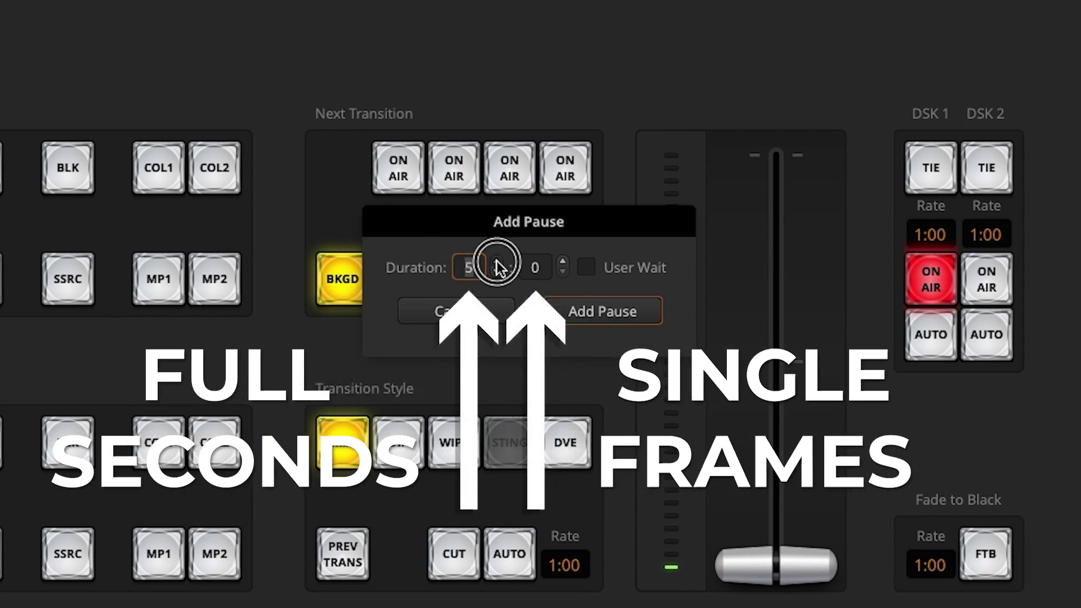
left_click(624, 313)
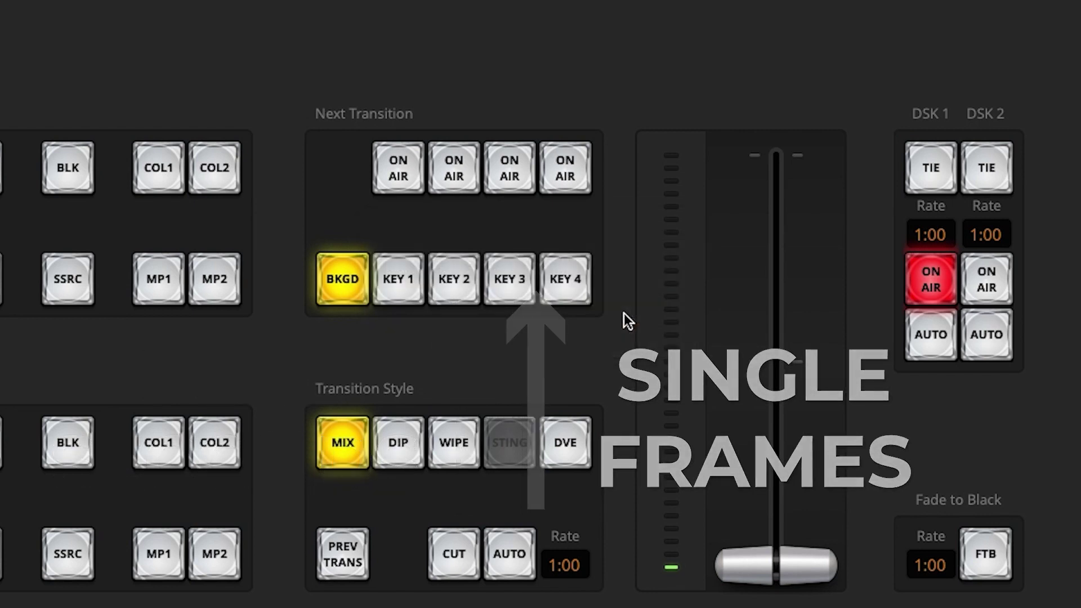
left_click(913, 338)
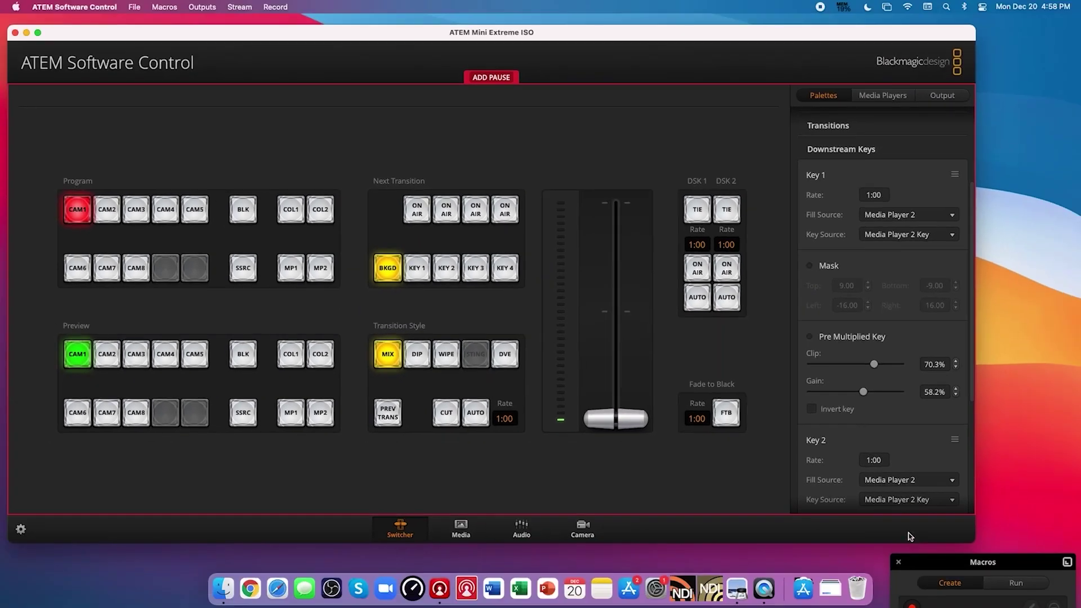
Stop recording the Lower Third macro and run it from the Run tab.
left_click_drag(923, 563, 748, 260)
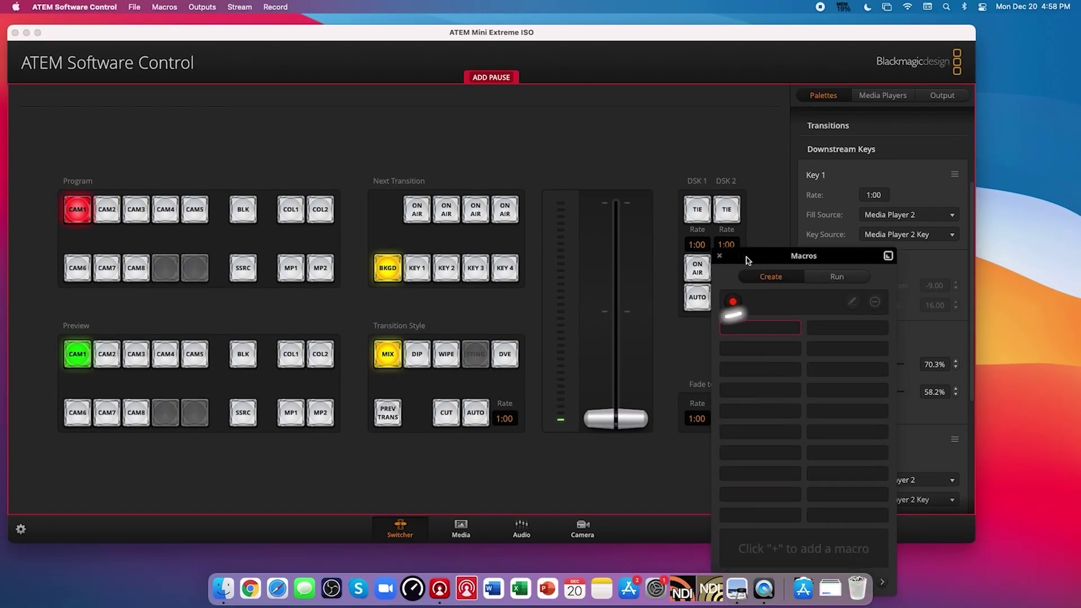
left_click(733, 303)
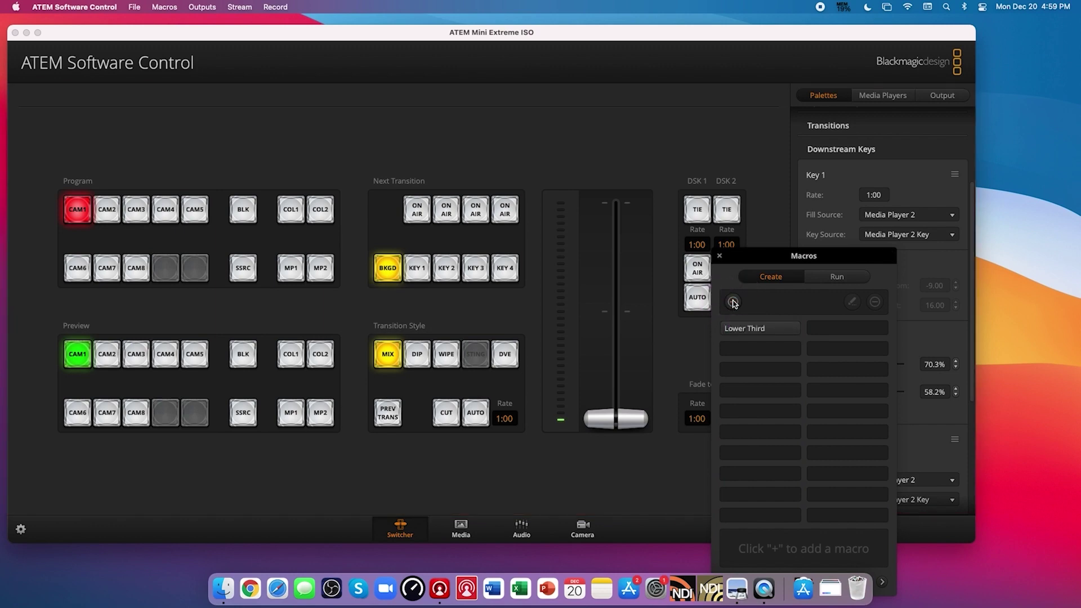
left_click(839, 276)
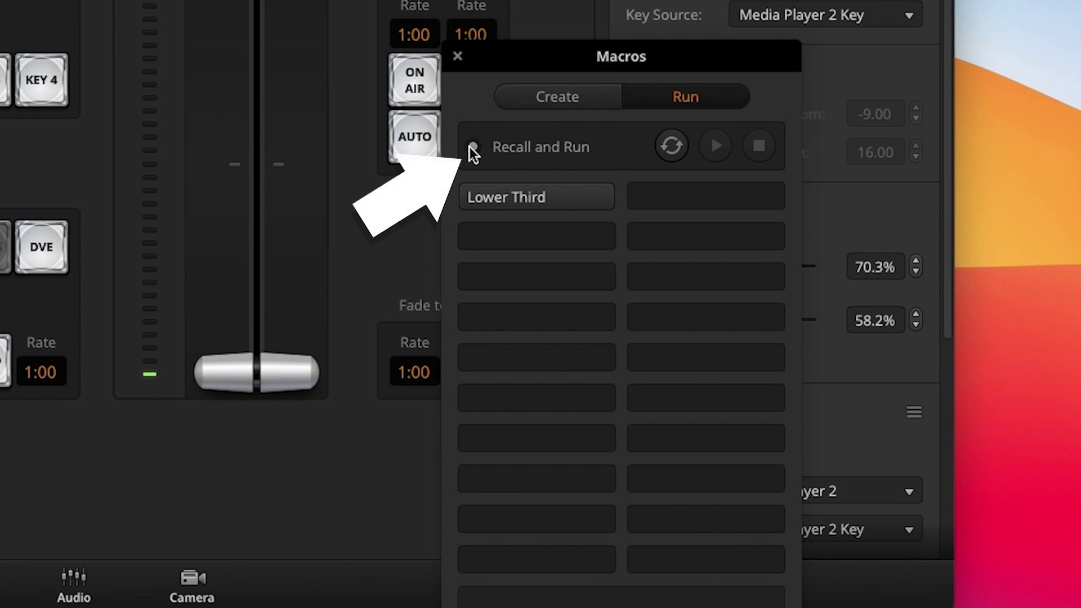
left_click(559, 197)
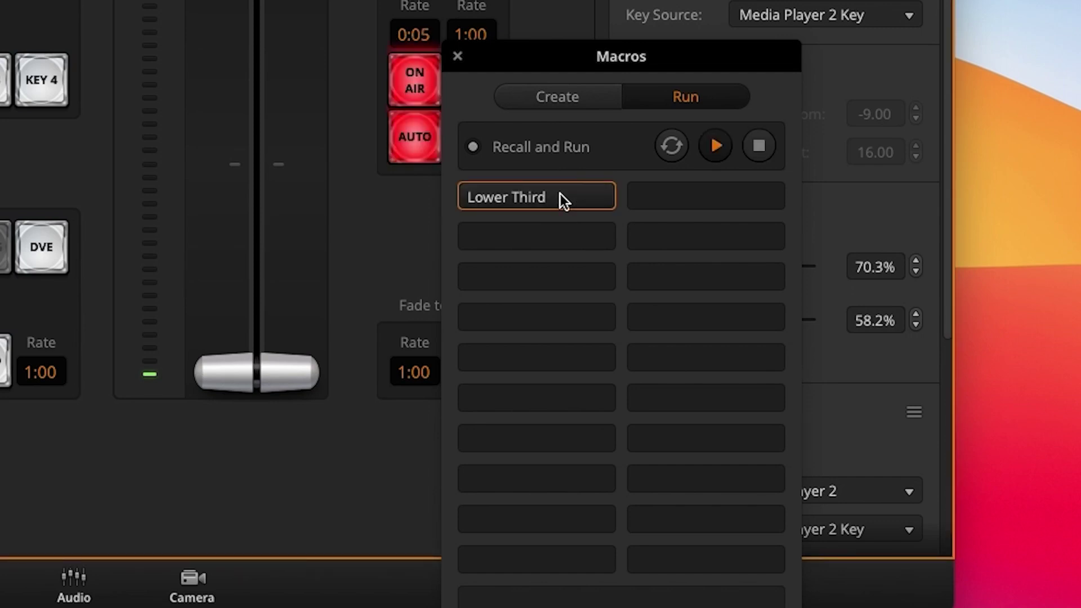